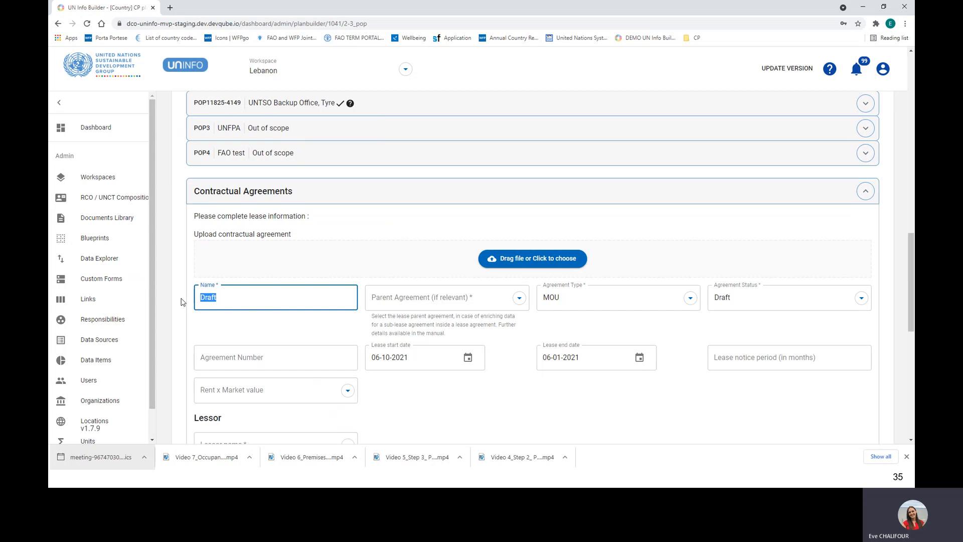
# Name the contractual agreement "Title/Date/WFP - Lessor" and set its parent agreement to N/A
pyautogui.write('Title/')
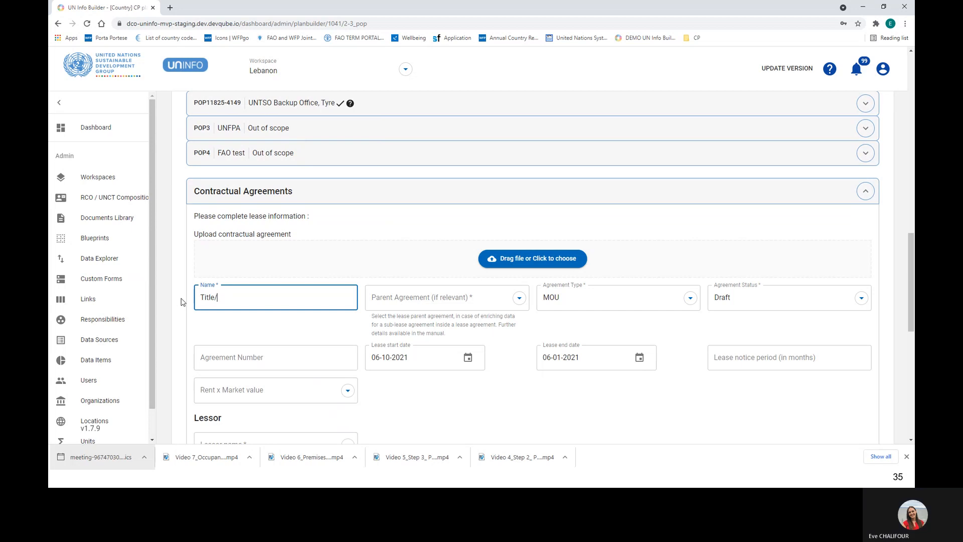
pyautogui.write('Date/')
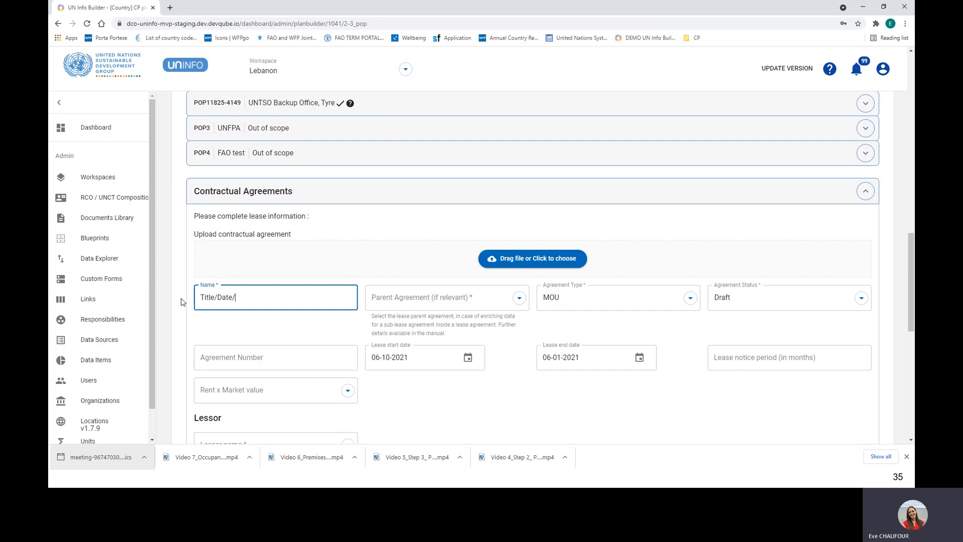
pyautogui.write('WFP')
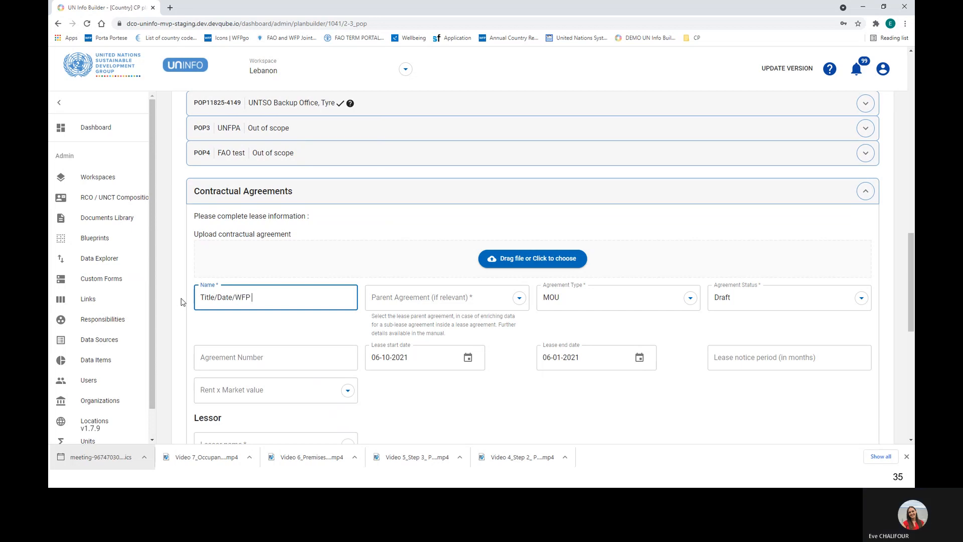
pyautogui.write(' - Lessor')
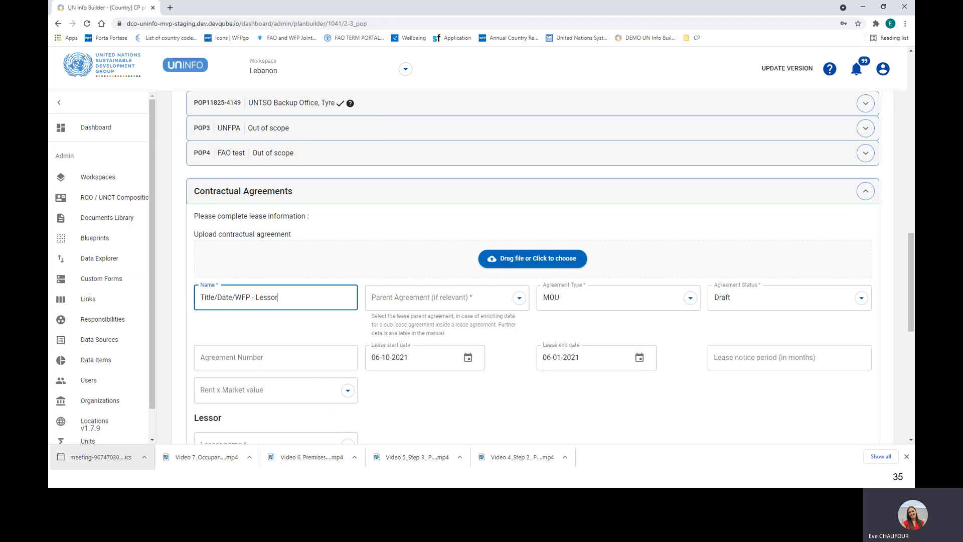
pyautogui.click(520, 299)
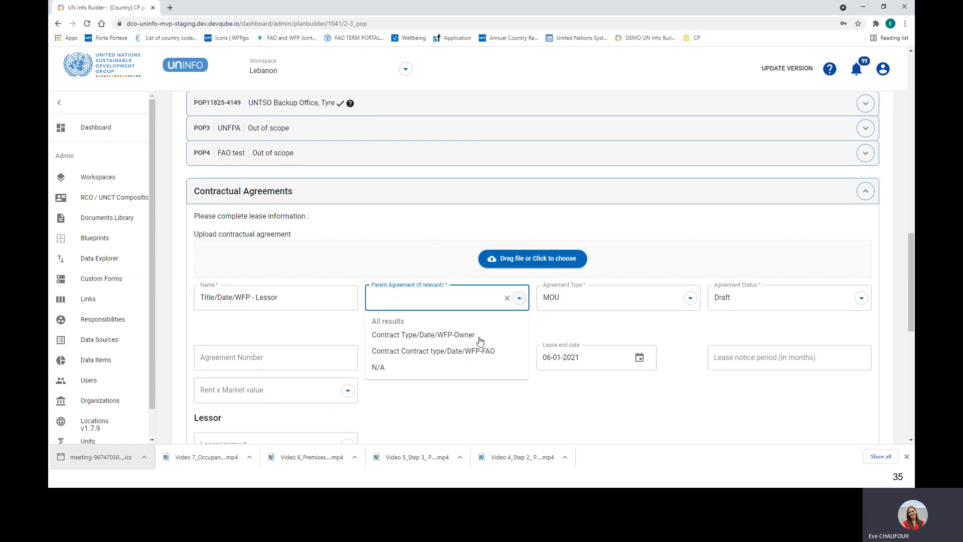
pyautogui.click(448, 371)
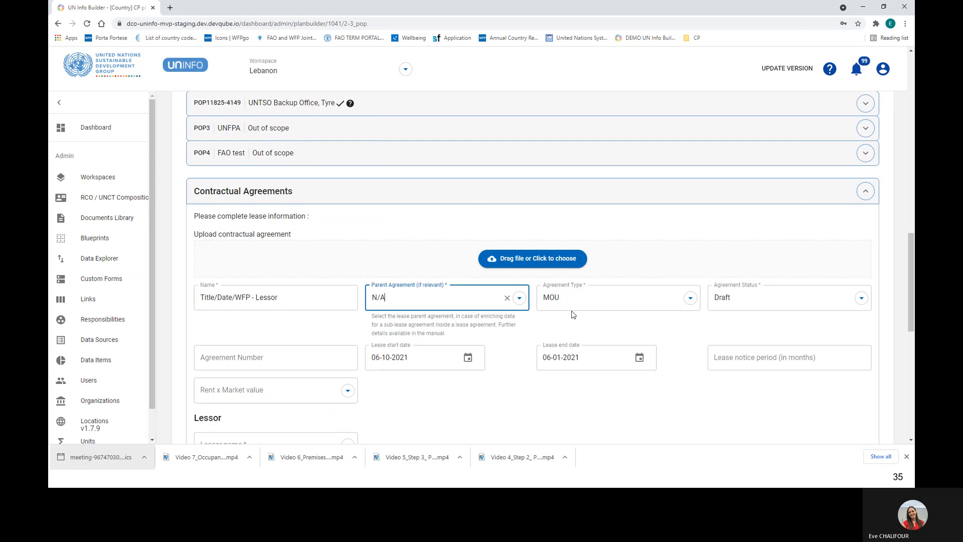
# Set the agreement type to Standard lease and the agreement status to Final
pyautogui.scroll(-1, 574, 315)
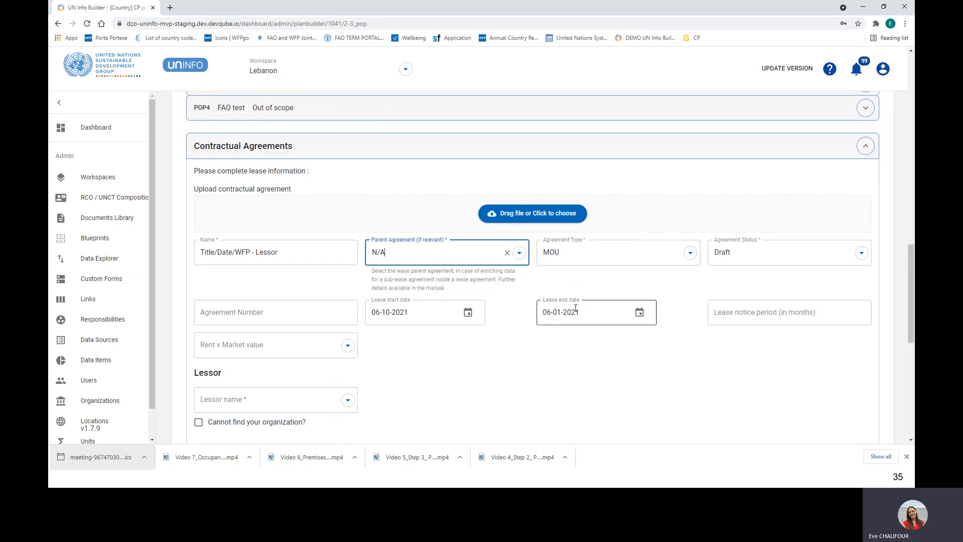
pyautogui.click(691, 253)
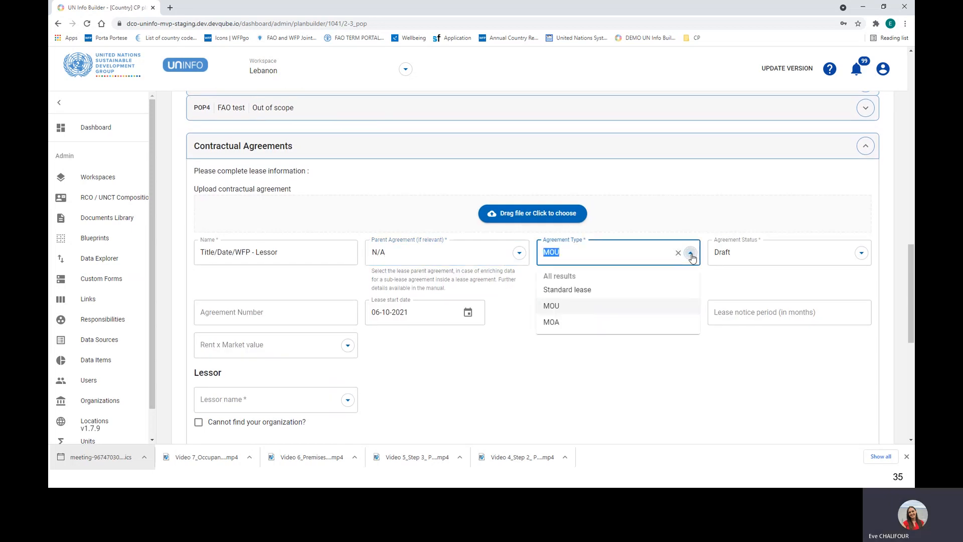
pyautogui.click(641, 293)
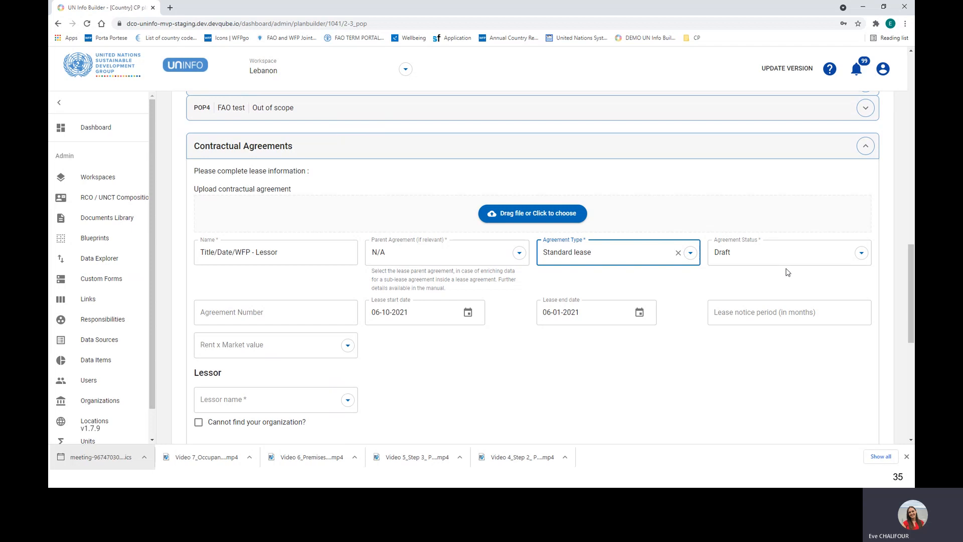
pyautogui.click(861, 254)
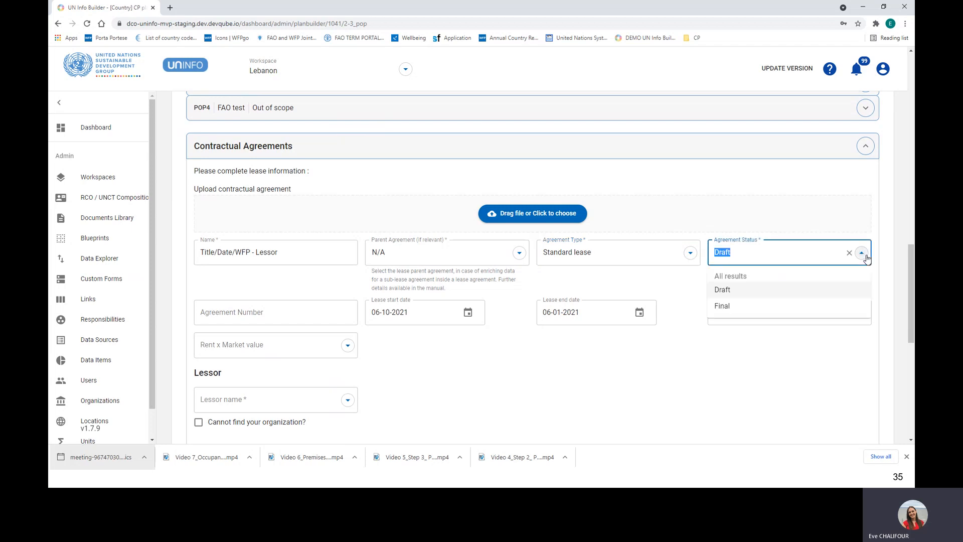
pyautogui.click(793, 304)
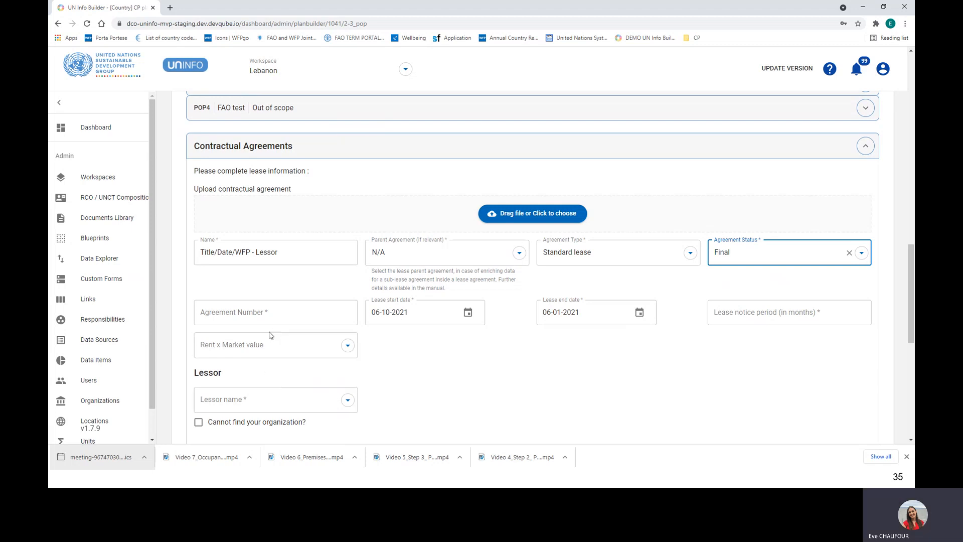
# Fill in the agreement number and set the lease to start on 06-13-2021 and end on 06-26-2021
pyautogui.click(268, 312)
pyautogui.write('00000001')
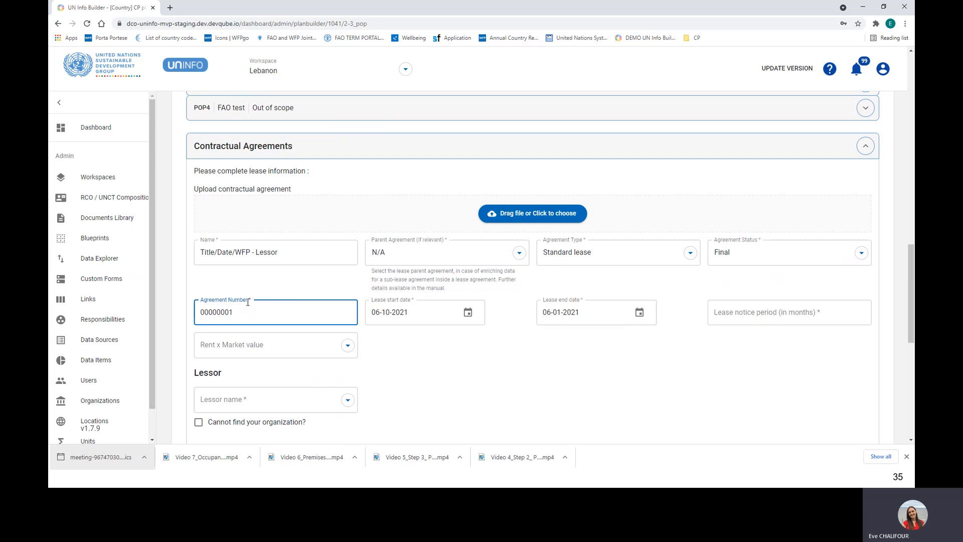
pyautogui.click(466, 313)
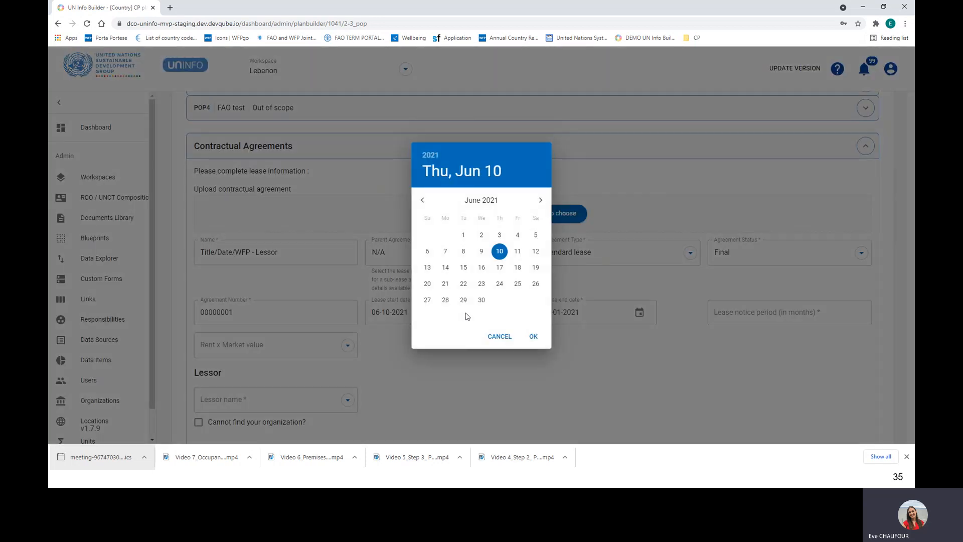
pyautogui.click(428, 267)
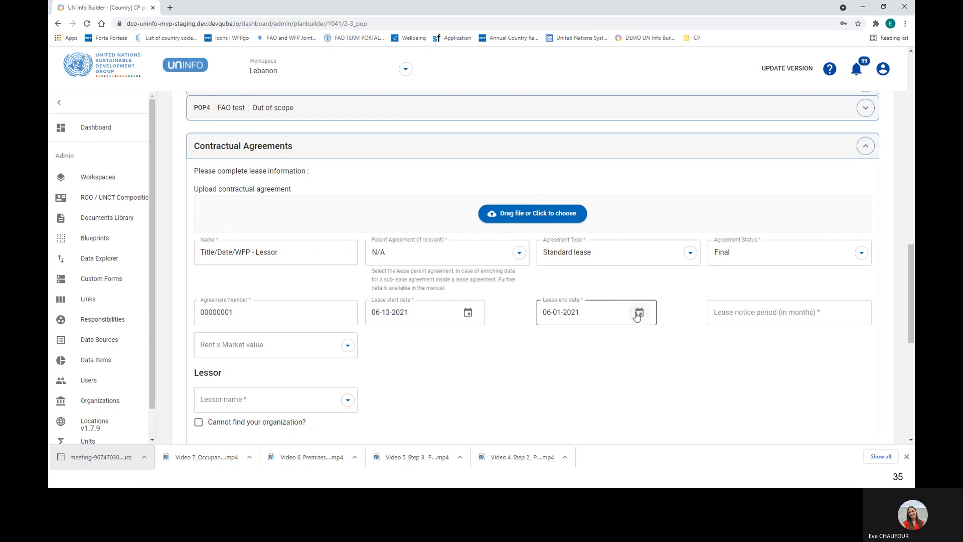
pyautogui.click(639, 312)
pyautogui.click(536, 284)
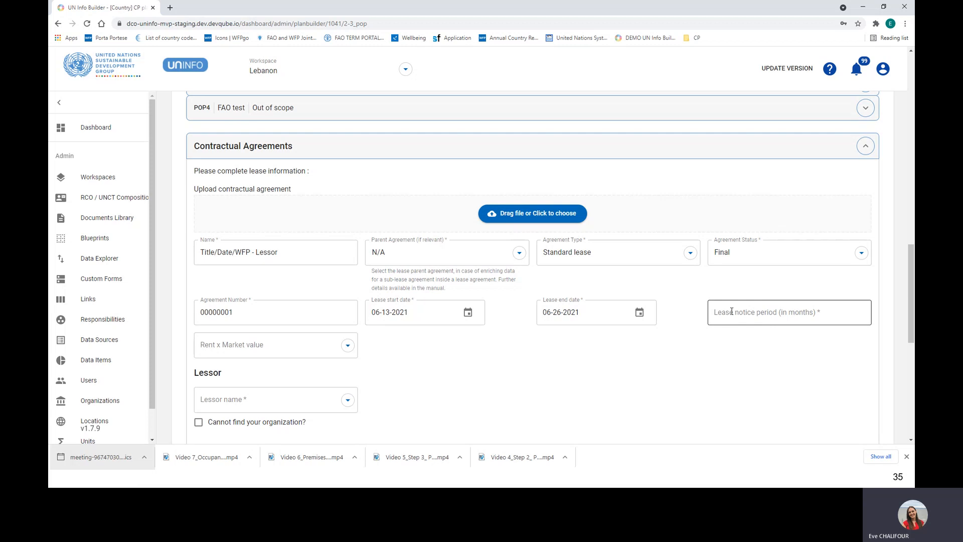
# Set the lease notice period to 3 months and the Rent x Market value to Below market
pyautogui.click(776, 321)
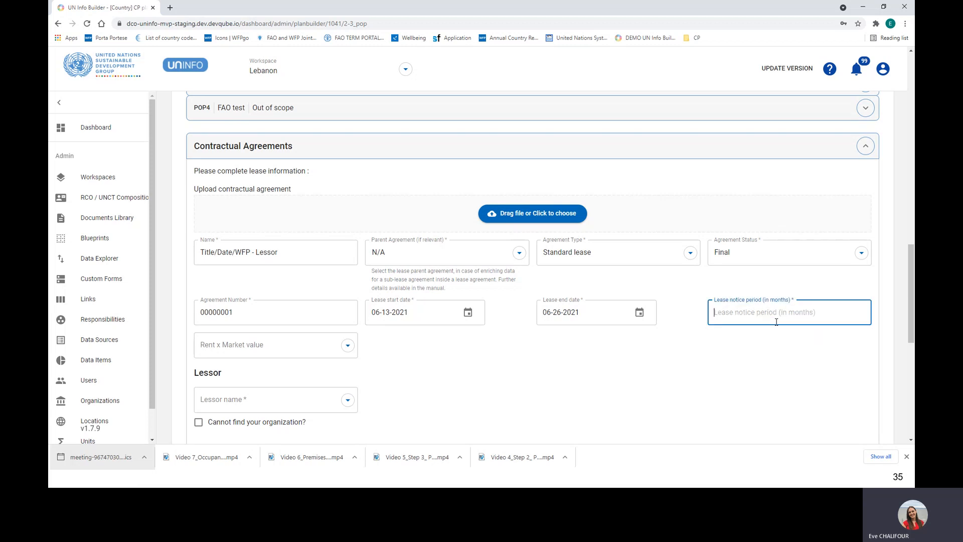
pyautogui.write('3')
pyautogui.click(601, 361)
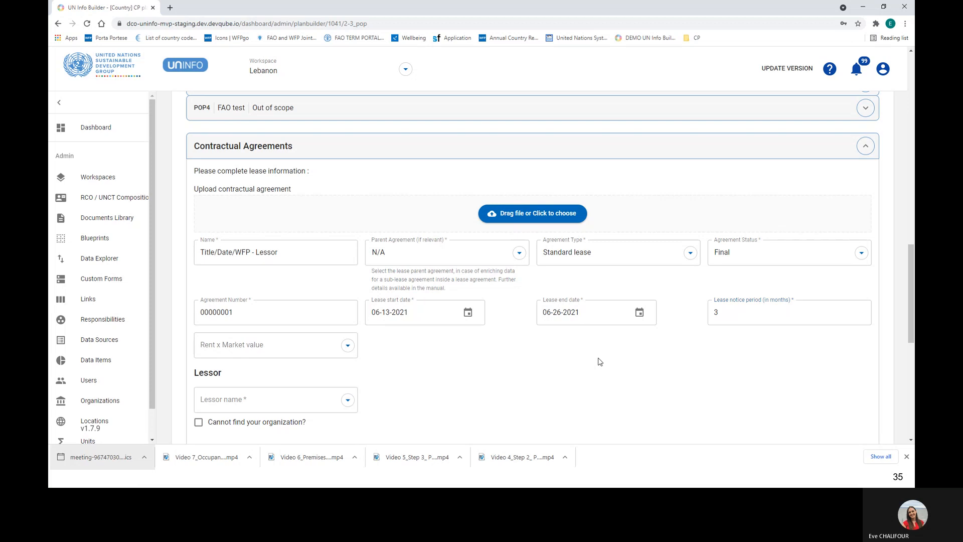
pyautogui.scroll(-1, 425, 354)
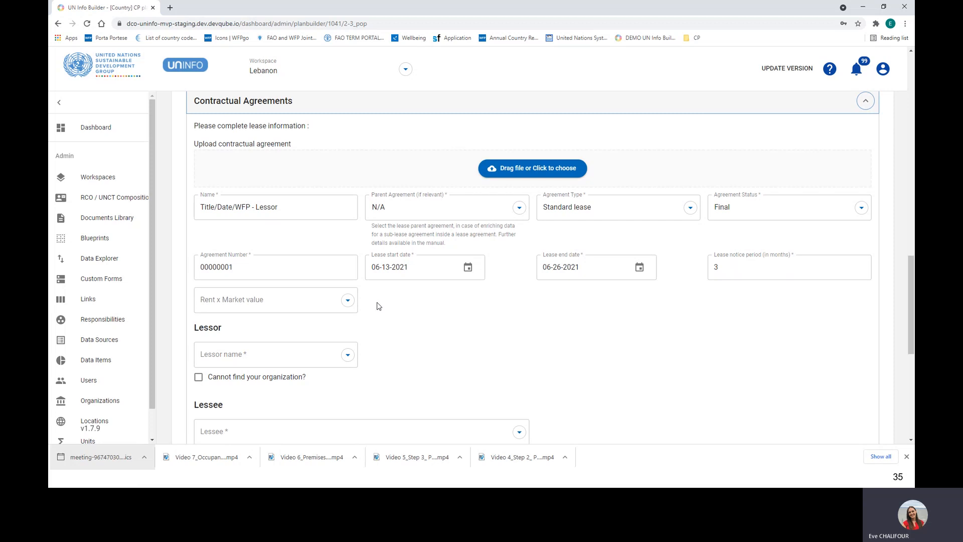
pyautogui.click(347, 301)
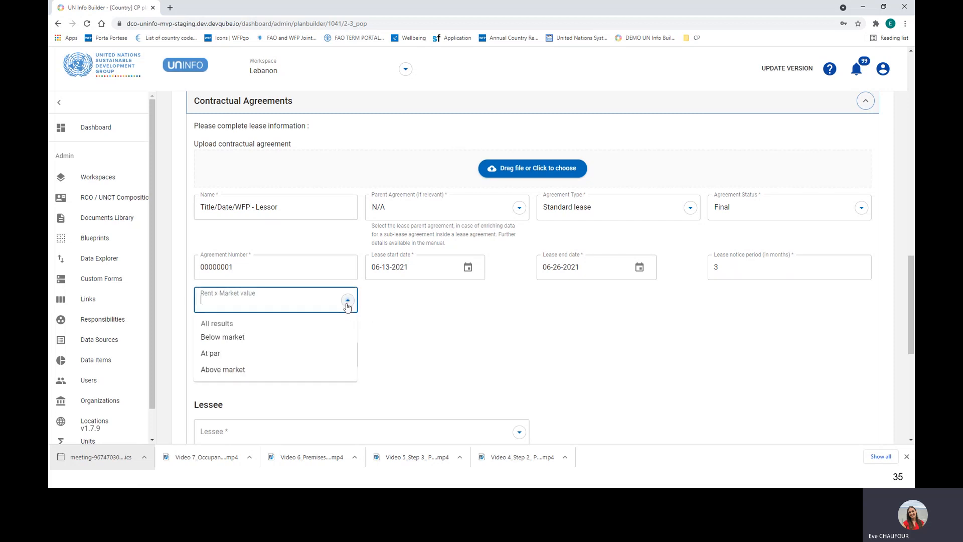
pyautogui.click(303, 334)
pyautogui.click(386, 331)
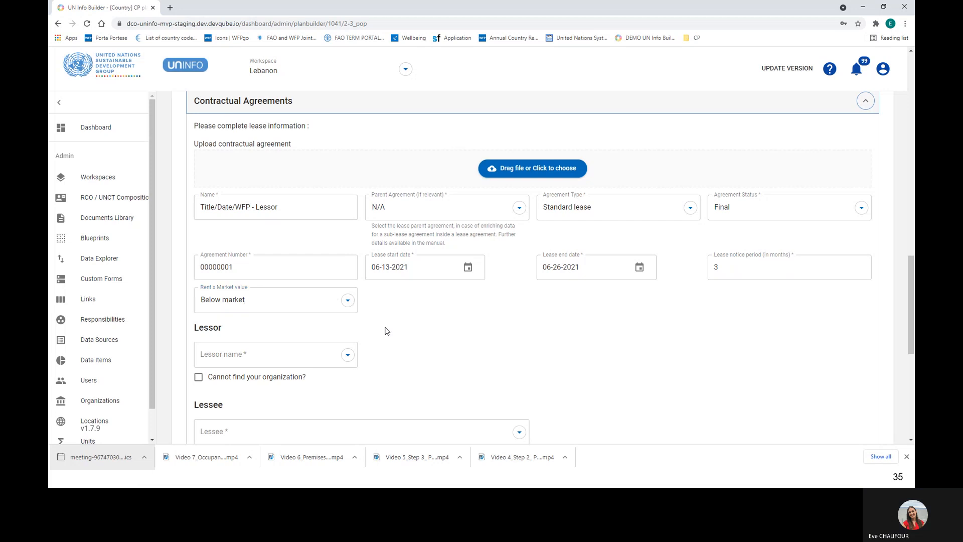
pyautogui.scroll(-1, 386, 331)
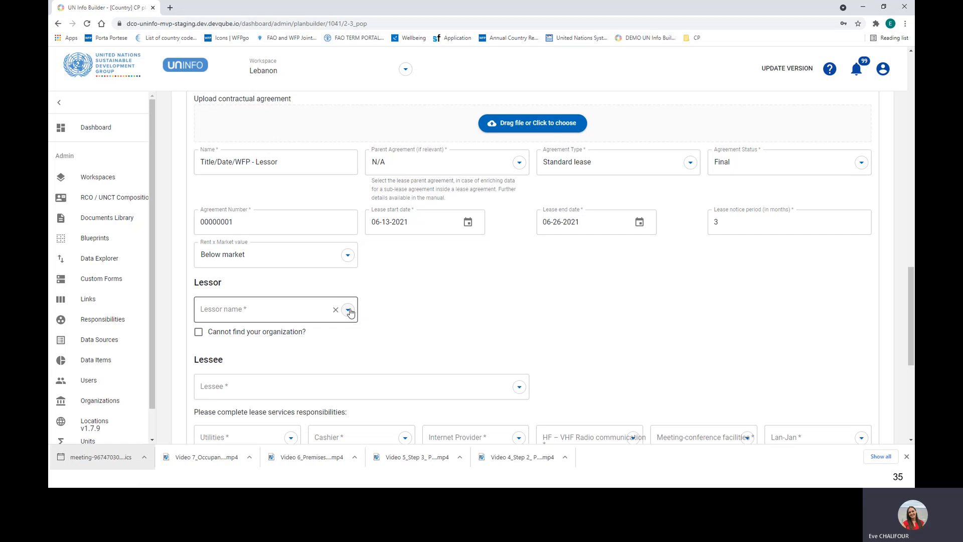
pyautogui.click(350, 311)
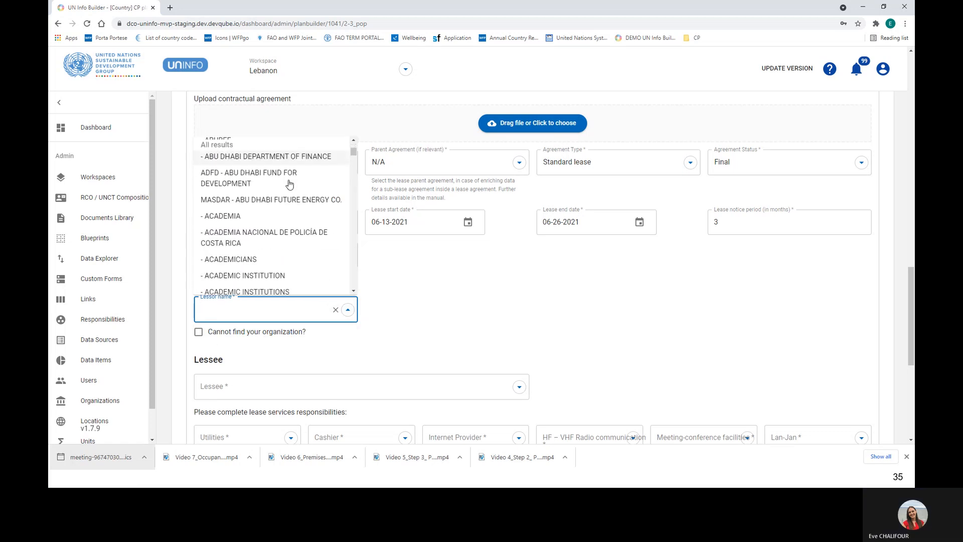
pyautogui.scroll(5, 289, 184)
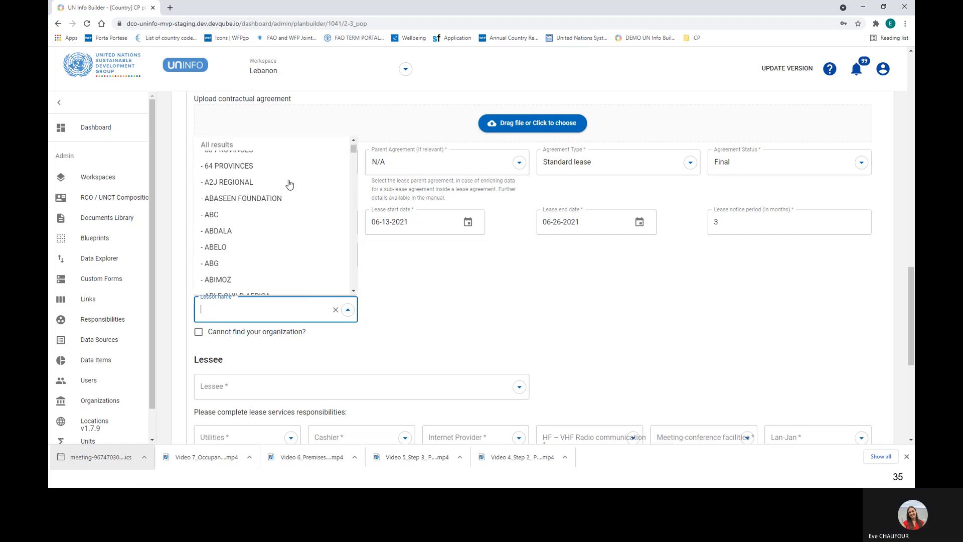
pyautogui.click(387, 331)
pyautogui.click(199, 332)
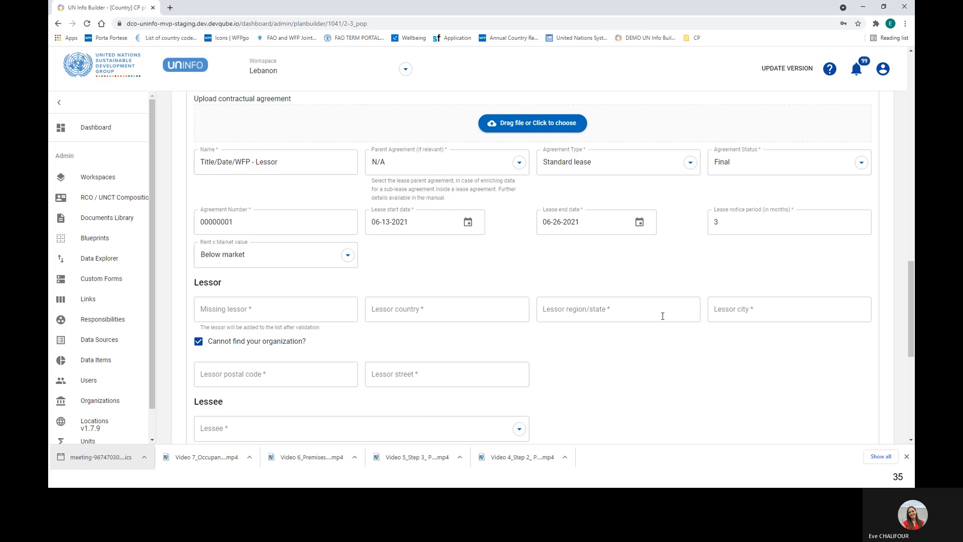
pyautogui.click(198, 342)
# Choose ACADEMICIANS from the existing organizations as the agreement's lessor
pyautogui.click(341, 311)
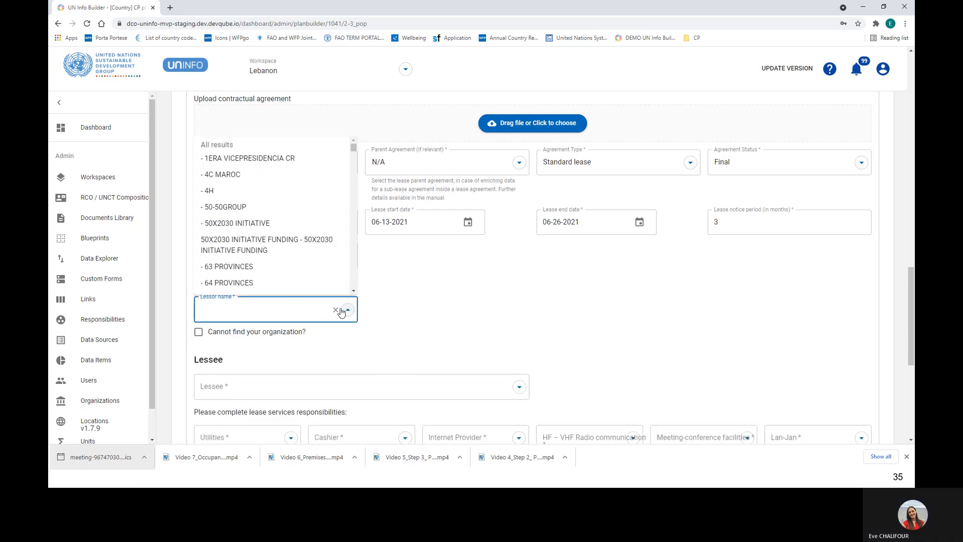
pyautogui.scroll(-5, 280, 243)
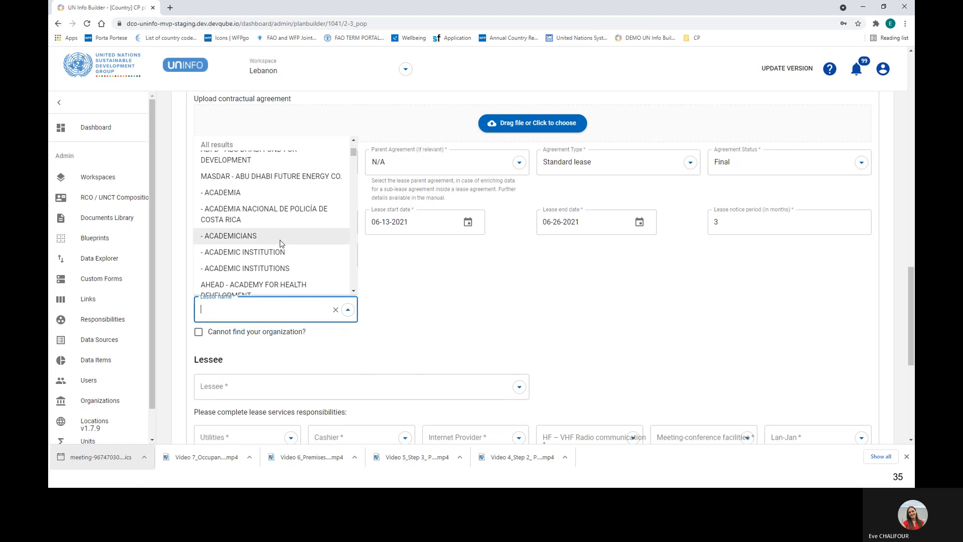
pyautogui.click(280, 243)
# Select WFP occupant as the lessee of the contractual agreement
pyautogui.scroll(-5, 409, 316)
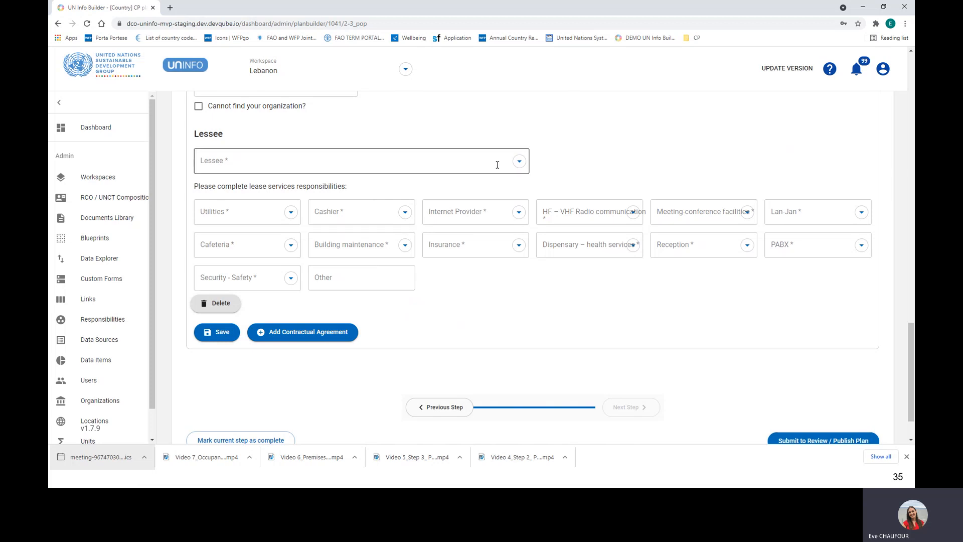
pyautogui.click(519, 161)
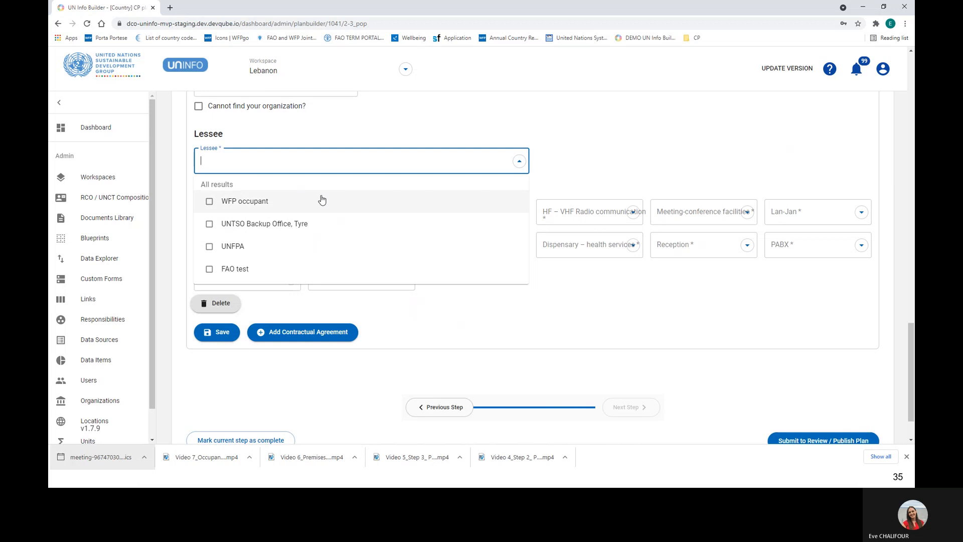
pyautogui.click(320, 199)
pyautogui.click(509, 341)
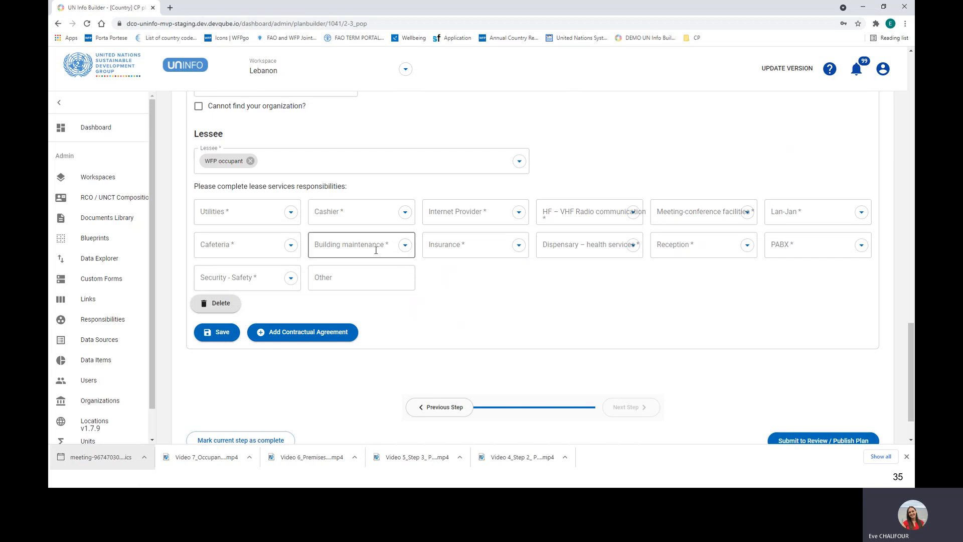
# Assign the lease service responsibilities for Utilities to Lessor, Cashier to Lessee and Internet Provider to Shared
pyautogui.click(283, 209)
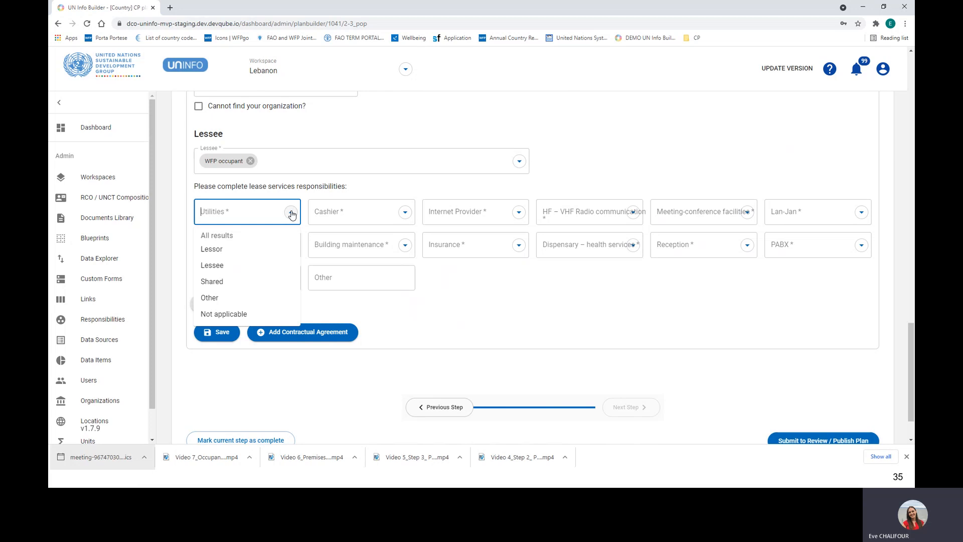
pyautogui.click(269, 240)
pyautogui.click(405, 211)
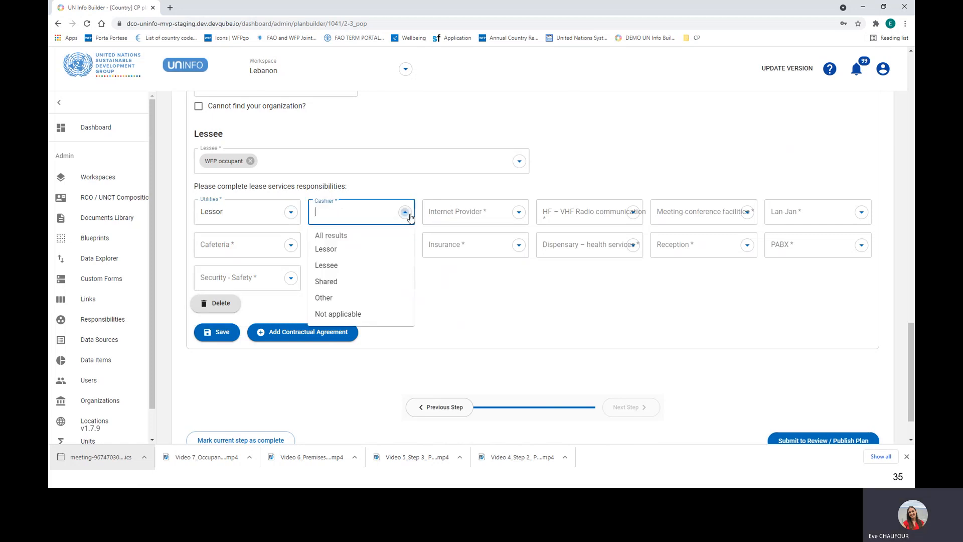
pyautogui.click(391, 264)
pyautogui.click(519, 214)
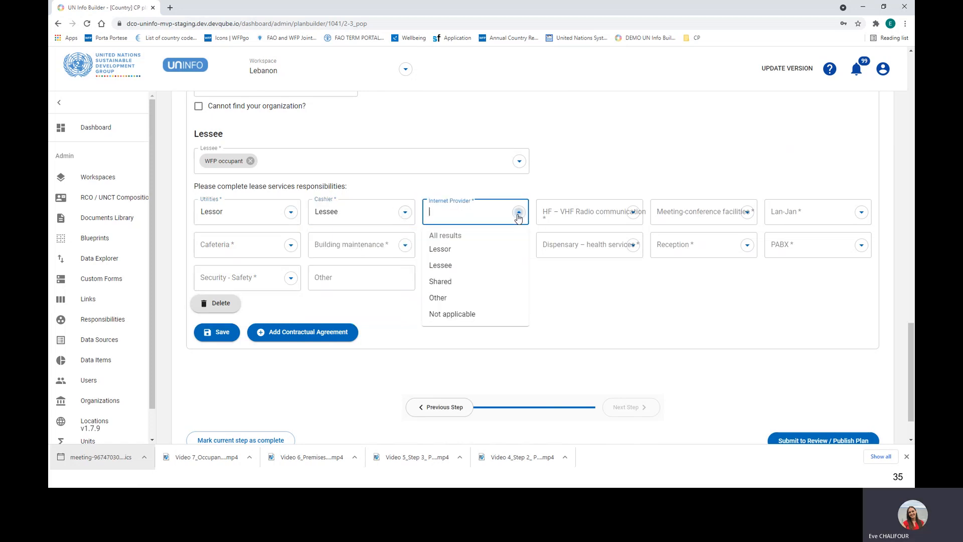
pyautogui.click(489, 281)
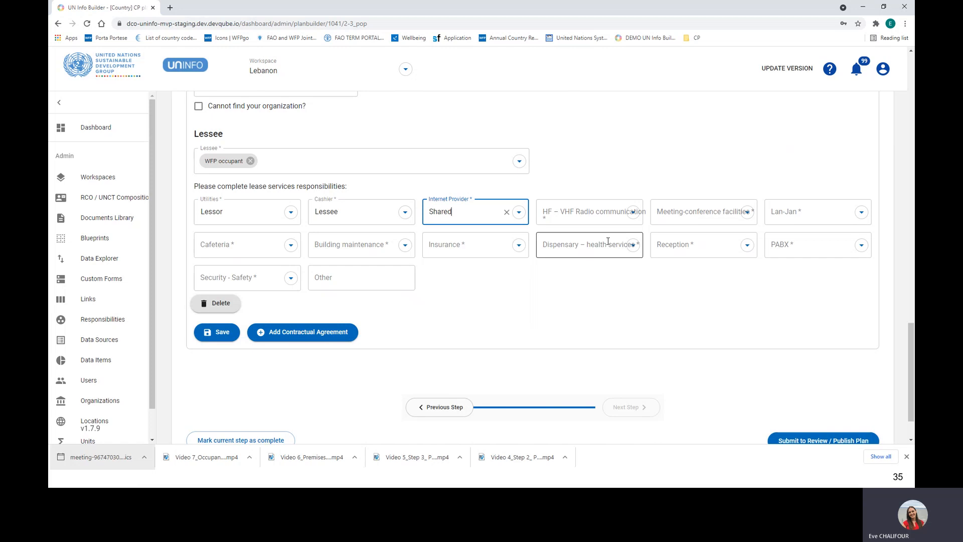
# Set the responsibility for HF – VHF Radio communication to Not applicable and for Meeting-conference facilities to Lessor
pyautogui.click(633, 214)
pyautogui.click(609, 314)
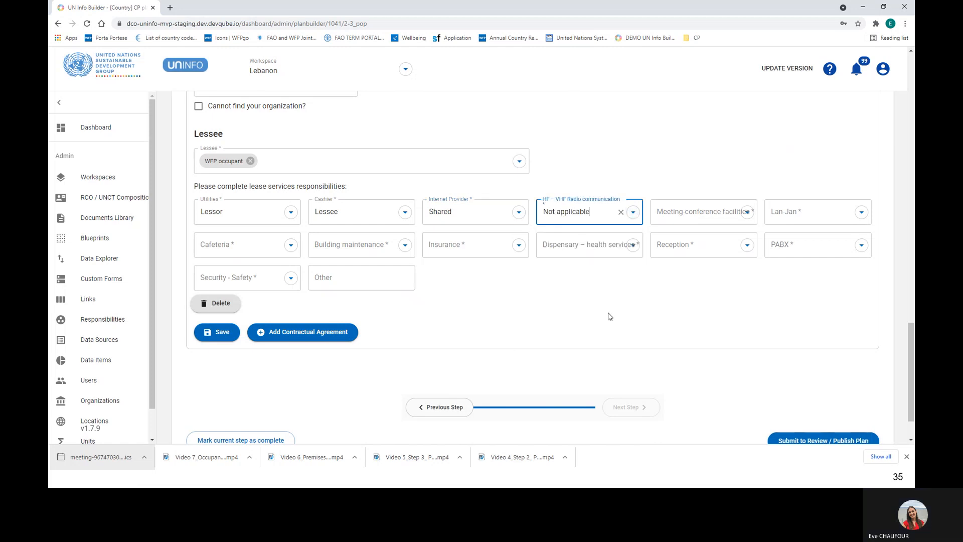
pyautogui.click(744, 217)
pyautogui.click(672, 305)
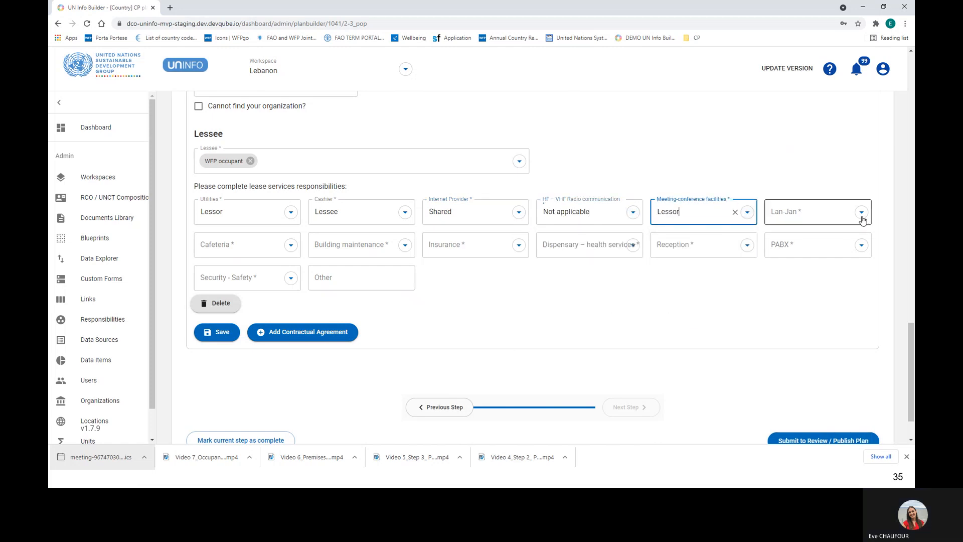
# Assign the lease service responsibilities for Lan-Jan to Lessee, Cafeteria to Shared and Building maintenance to Lessee
pyautogui.click(861, 213)
pyautogui.click(803, 263)
pyautogui.click(291, 245)
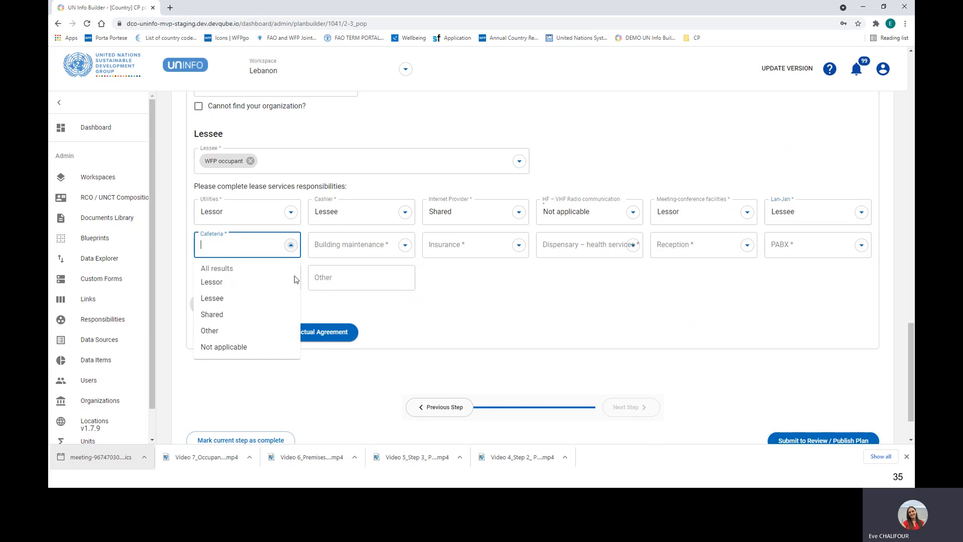
pyautogui.click(281, 313)
pyautogui.click(406, 244)
pyautogui.click(386, 298)
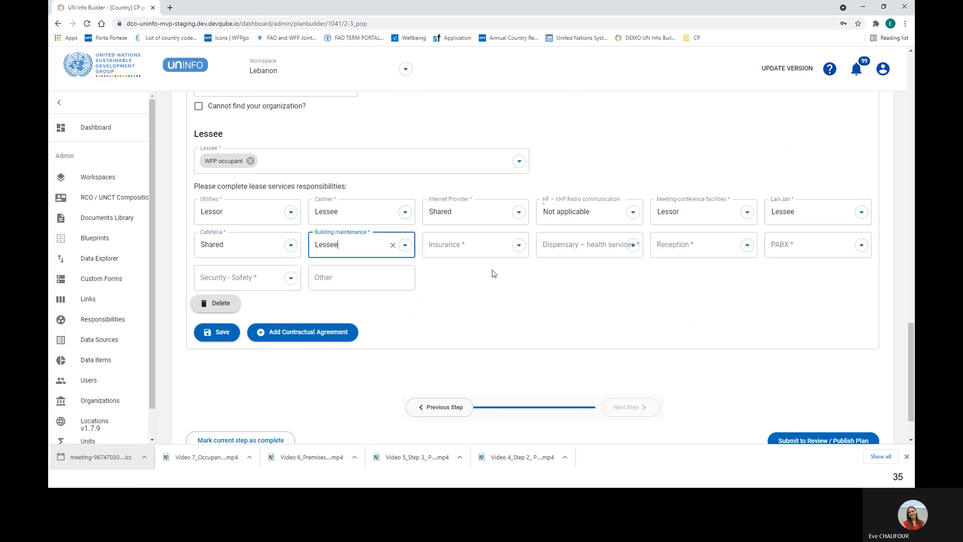
# Set the responsibility for Insurance to Other, Dispensary – health services to Lessor and Reception to Not applicable
pyautogui.click(519, 245)
pyautogui.click(482, 331)
pyautogui.click(633, 245)
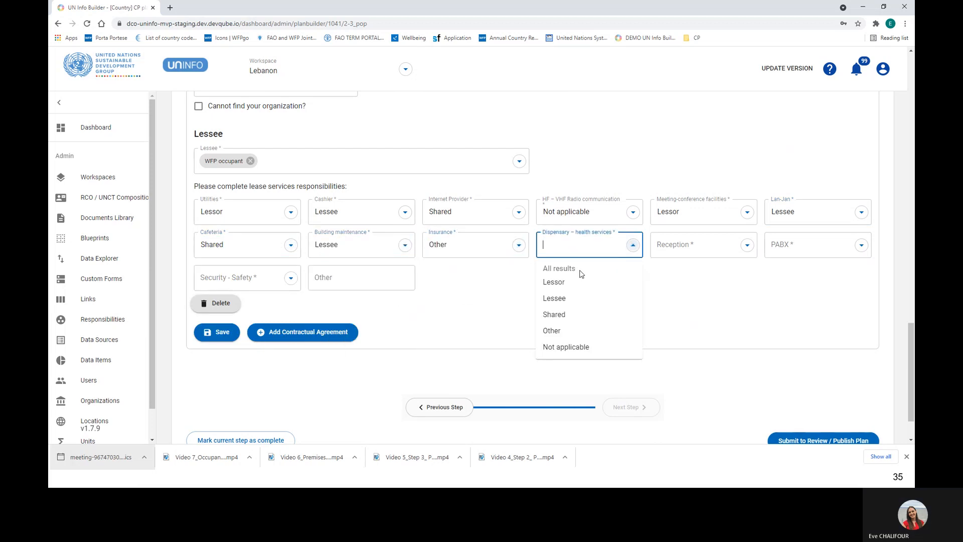
pyautogui.click(577, 282)
pyautogui.click(741, 246)
pyautogui.click(717, 345)
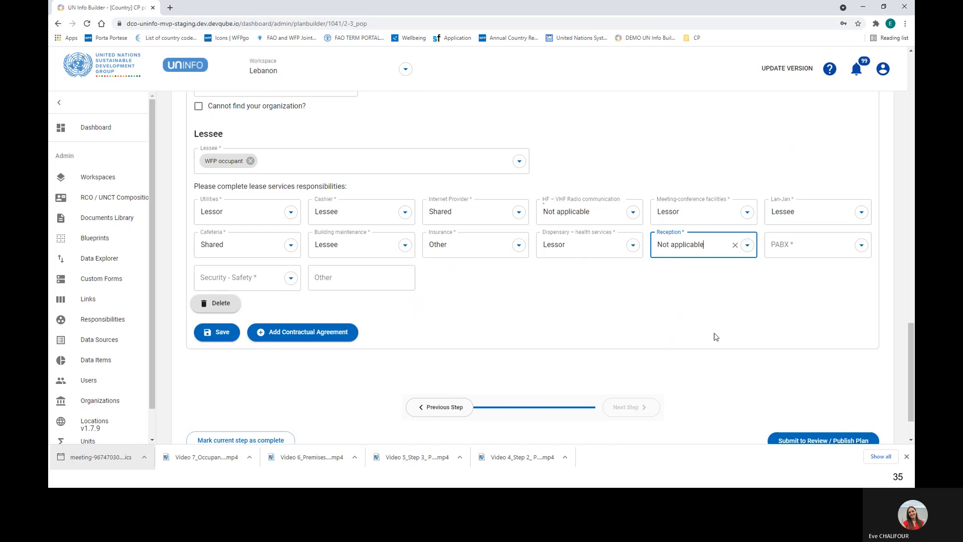
# Assign the PABX responsibility to Lessor and the Security - Safety responsibility to Shared
pyautogui.click(860, 246)
pyautogui.click(808, 281)
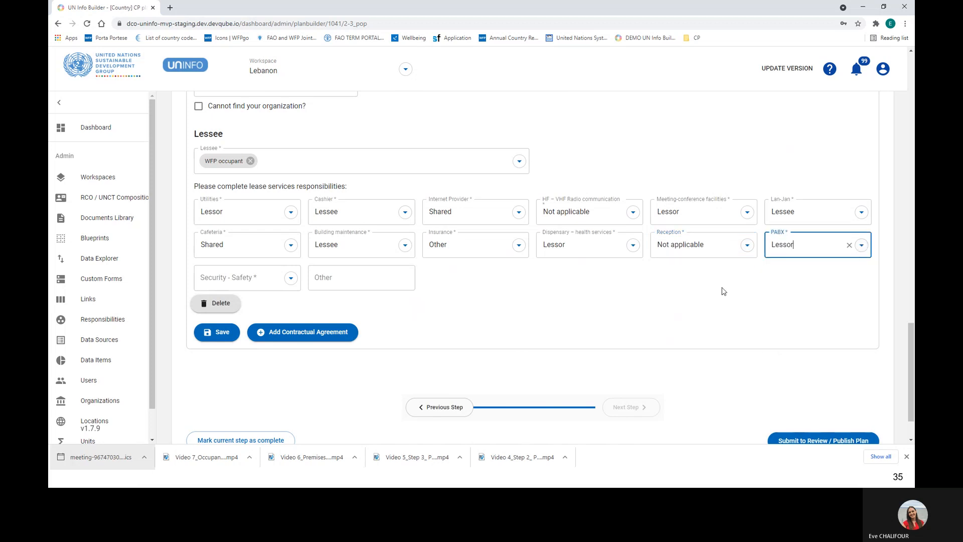
pyautogui.click(290, 278)
pyautogui.click(250, 347)
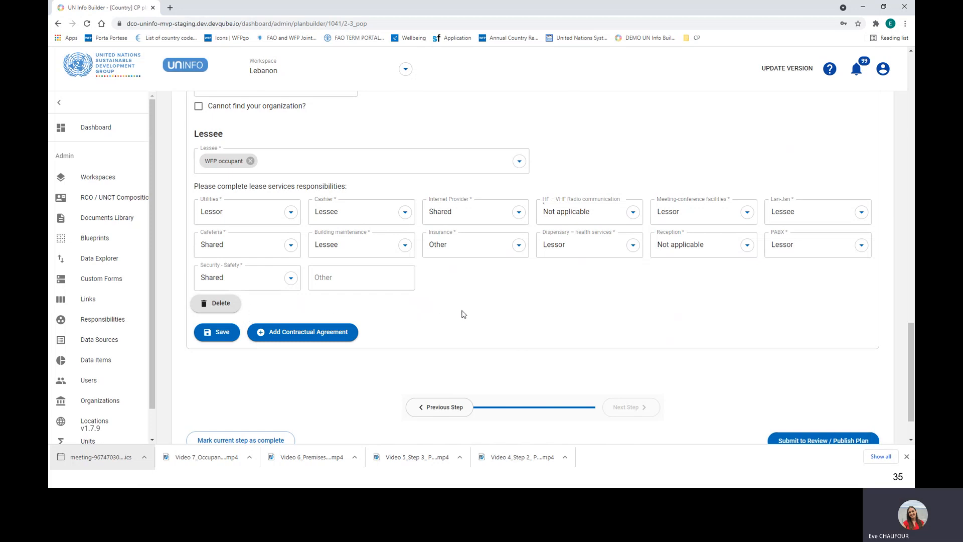
# Review the completed lease information and save the contractual agreement
pyautogui.scroll(6, 461, 317)
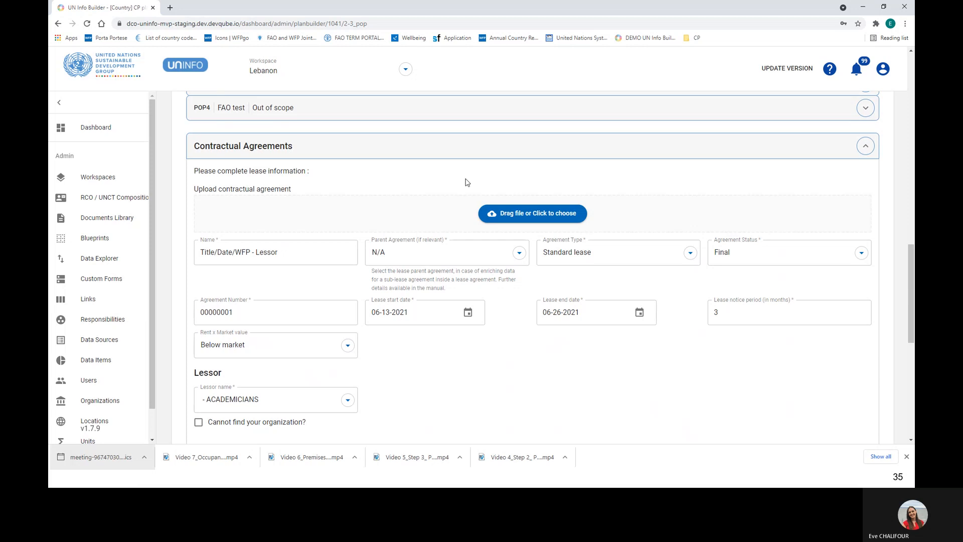
pyautogui.scroll(-6, 398, 291)
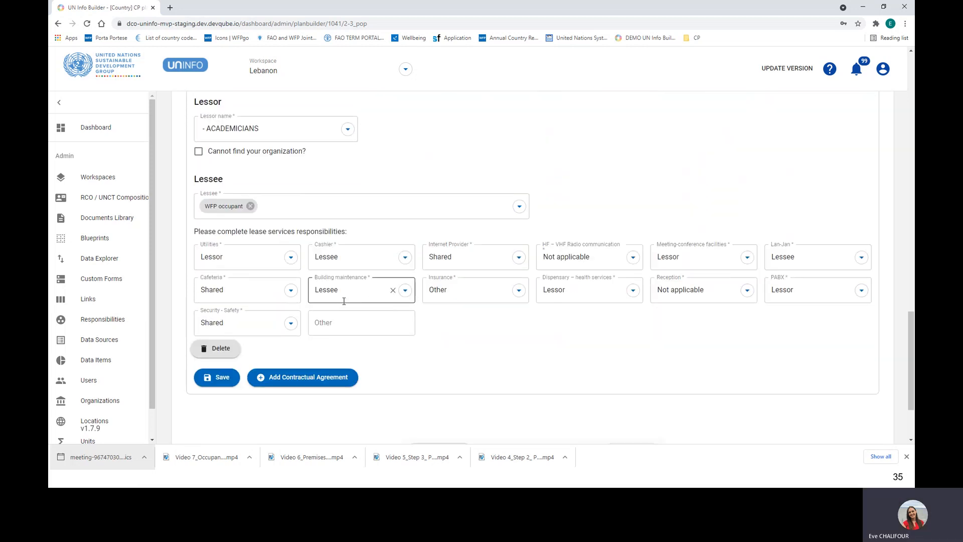
pyautogui.click(228, 377)
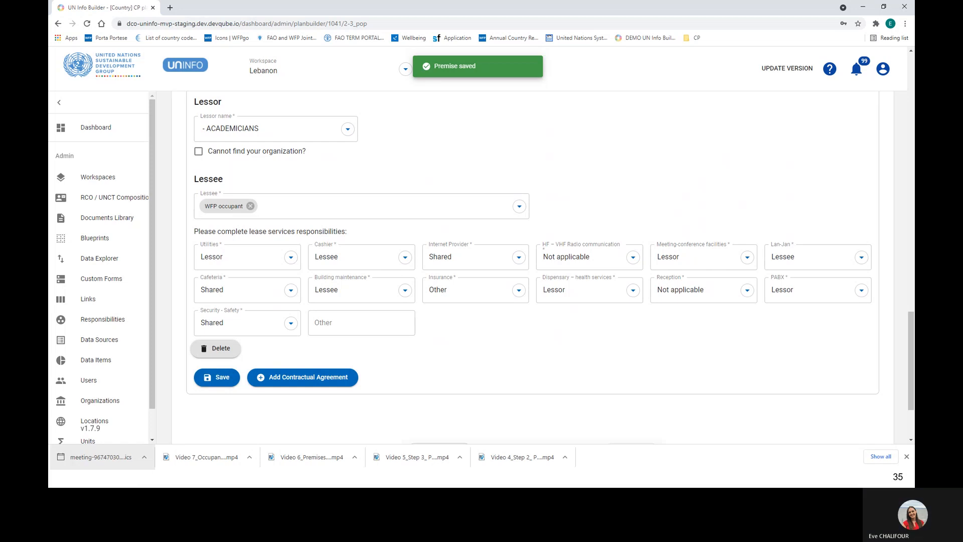
# Add a second contractual agreement and choose Contract Title/Date/WFP - Lessor as its parent agreement
pyautogui.click(338, 379)
pyautogui.scroll(-4, 355, 341)
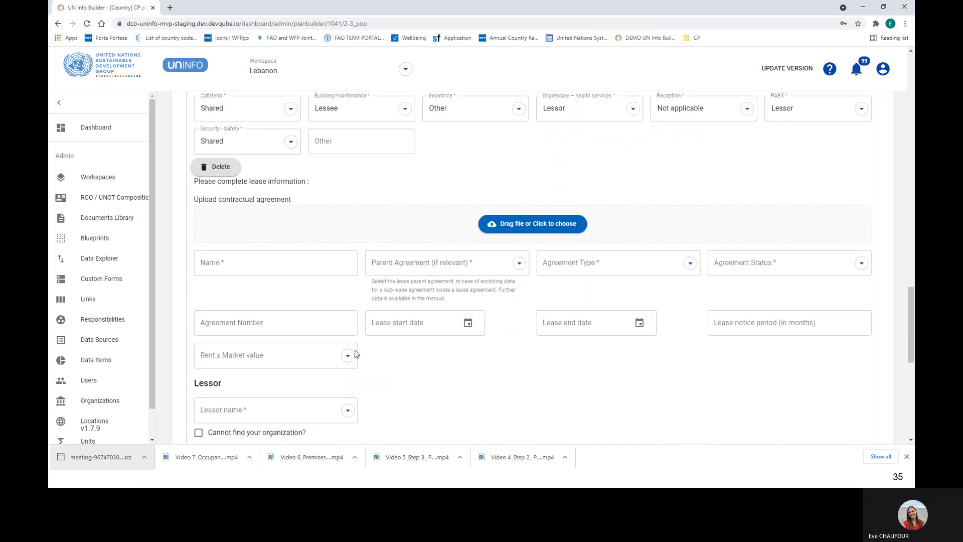
pyautogui.scroll(-1, 354, 353)
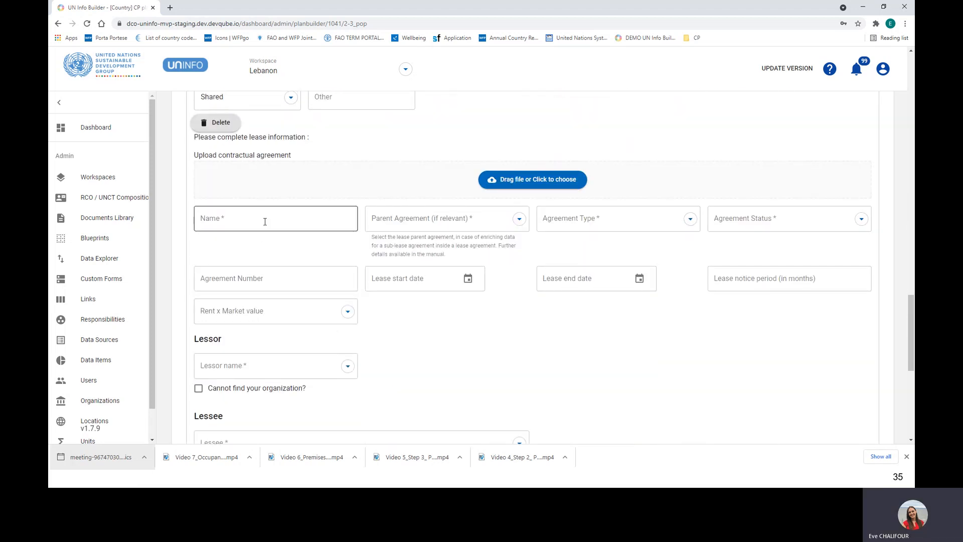
pyautogui.click(494, 223)
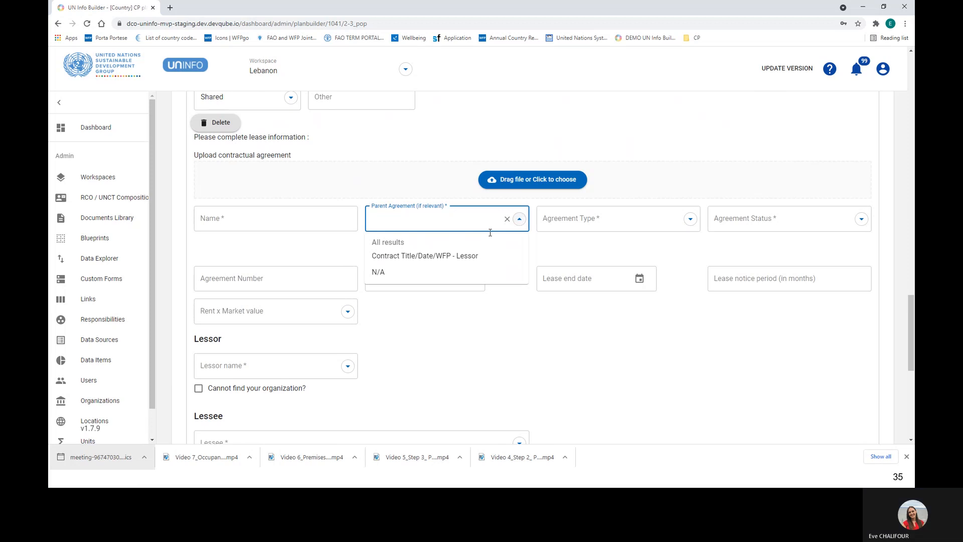
pyautogui.click(454, 256)
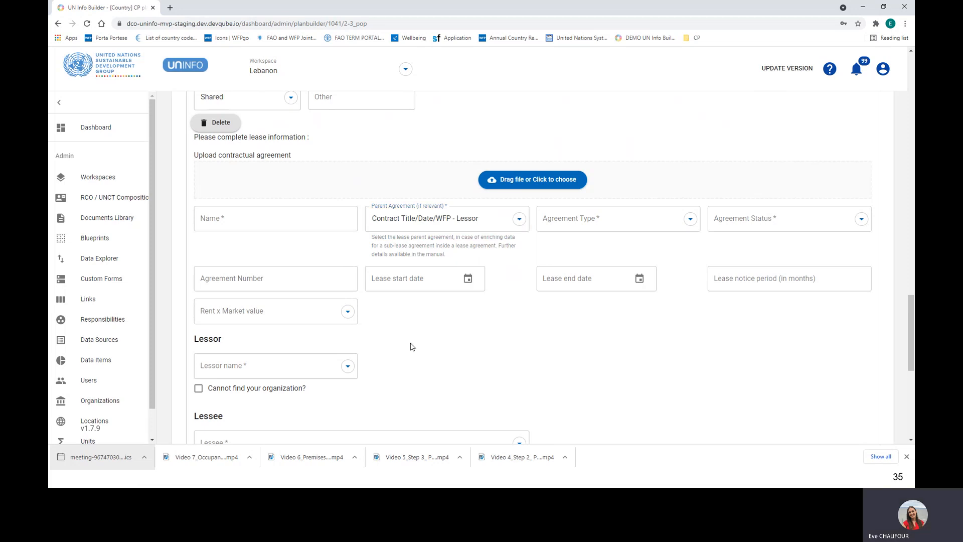
# Search the lessor organizations for WFP and choose WFP - UNITED NATIONS WORLD FOOD PROGRAMME for the second agreement
pyautogui.scroll(-2, 410, 345)
pyautogui.click(310, 277)
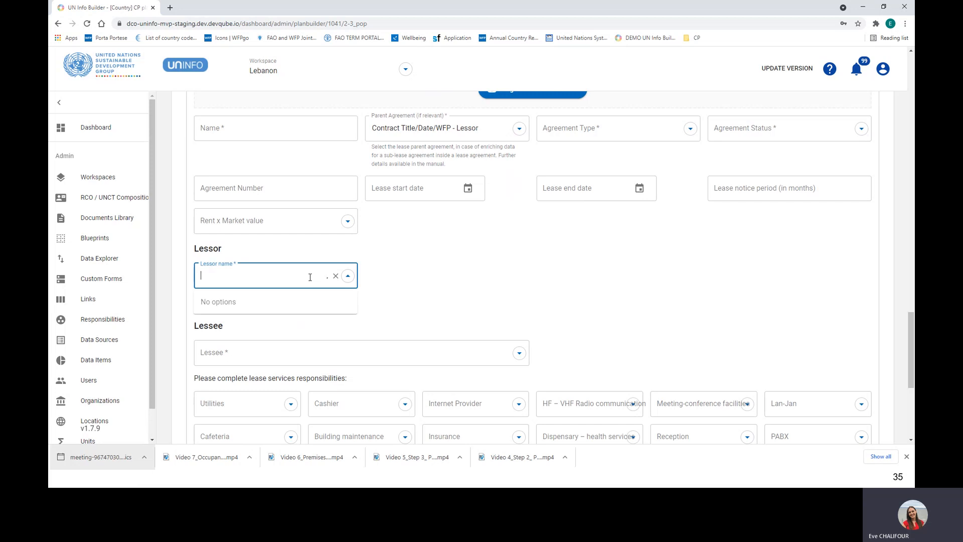
pyautogui.write('WFP')
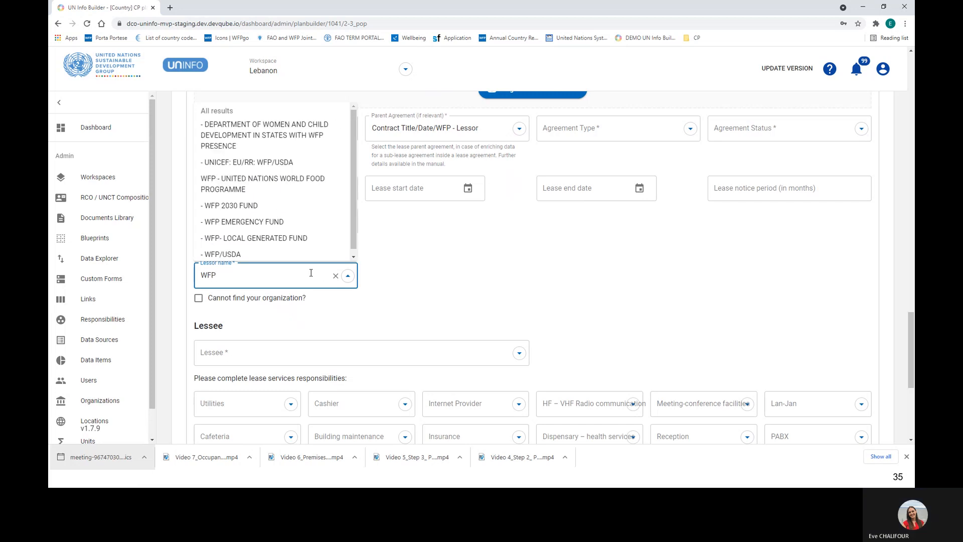
pyautogui.click(284, 182)
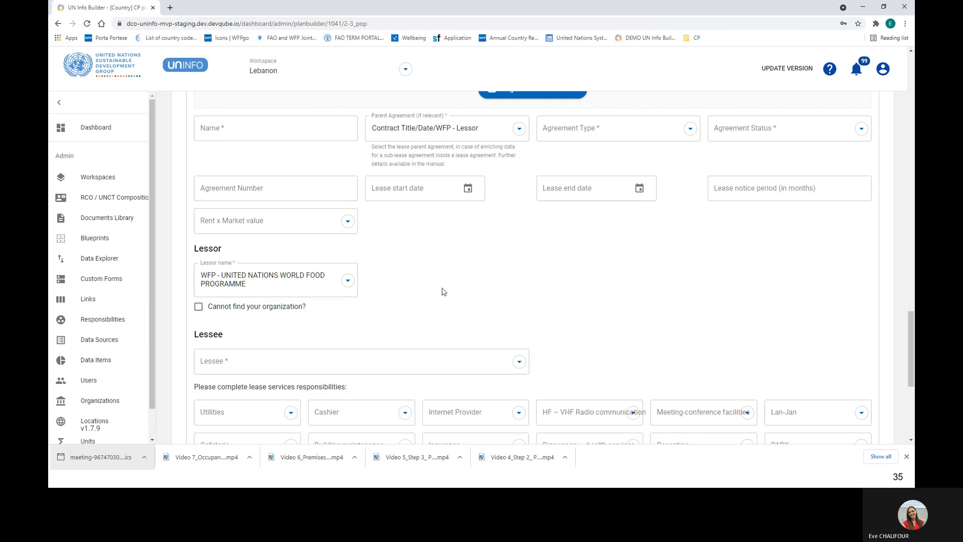
# Select FAO test as the lessee of the second contractual agreement
pyautogui.scroll(-1, 443, 292)
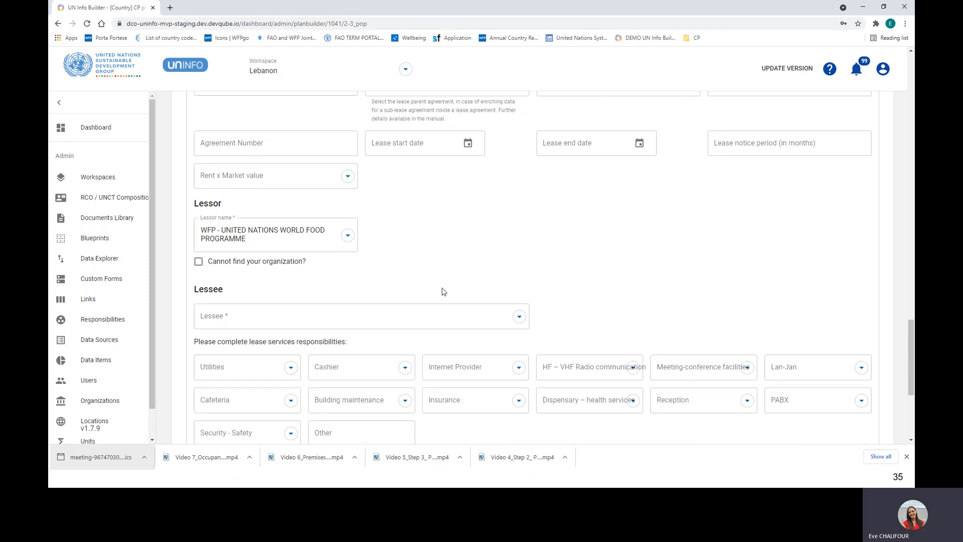
pyautogui.click(477, 319)
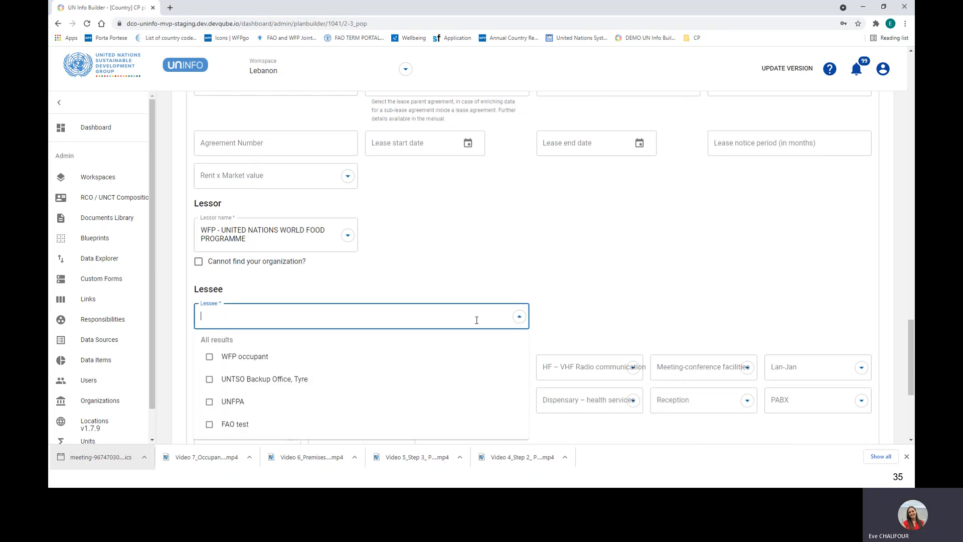
pyautogui.click(298, 425)
pyautogui.click(429, 241)
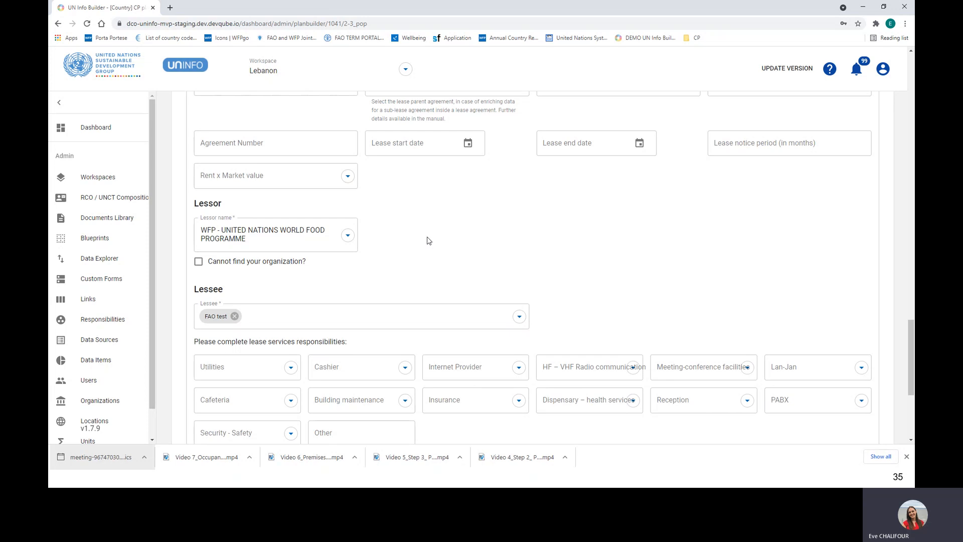
pyautogui.scroll(-4, 429, 241)
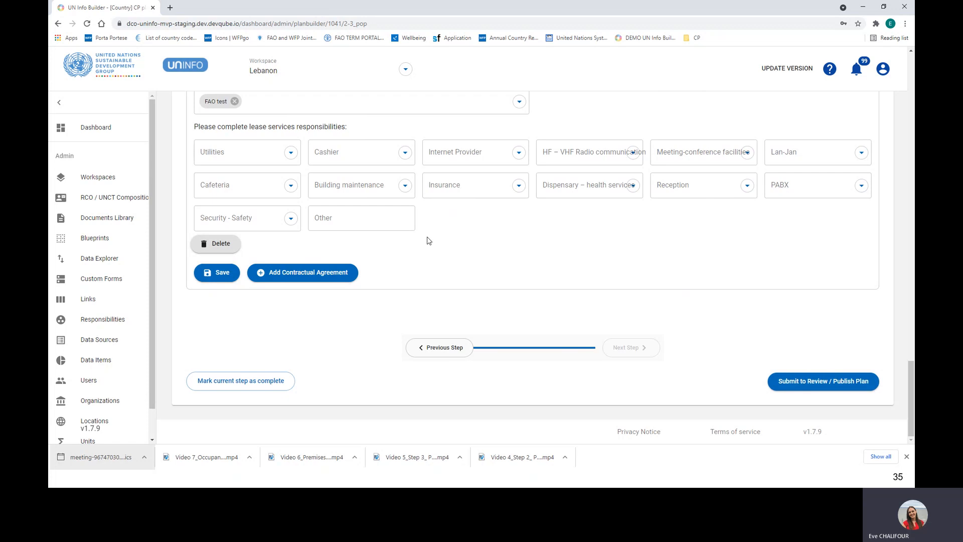
pyautogui.scroll(7, 428, 240)
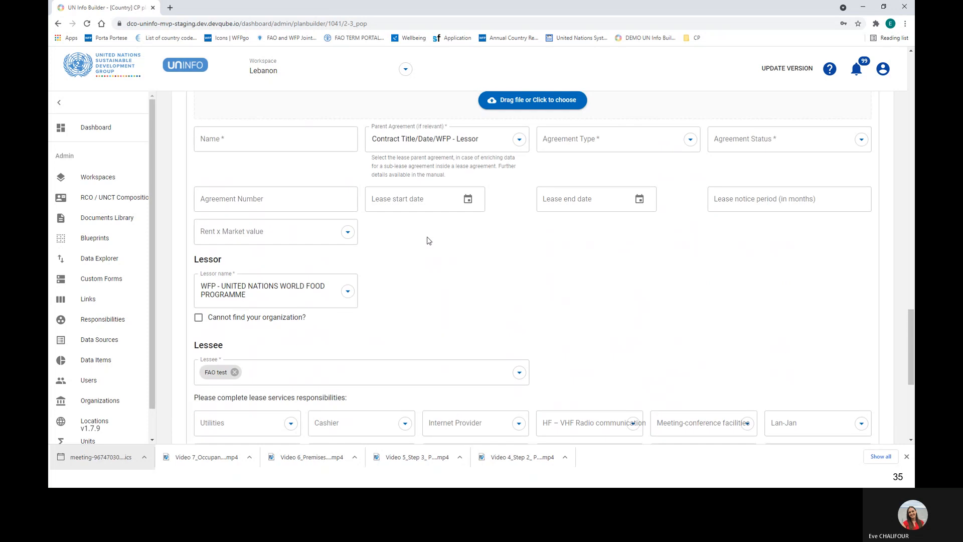
pyautogui.scroll(10, 428, 240)
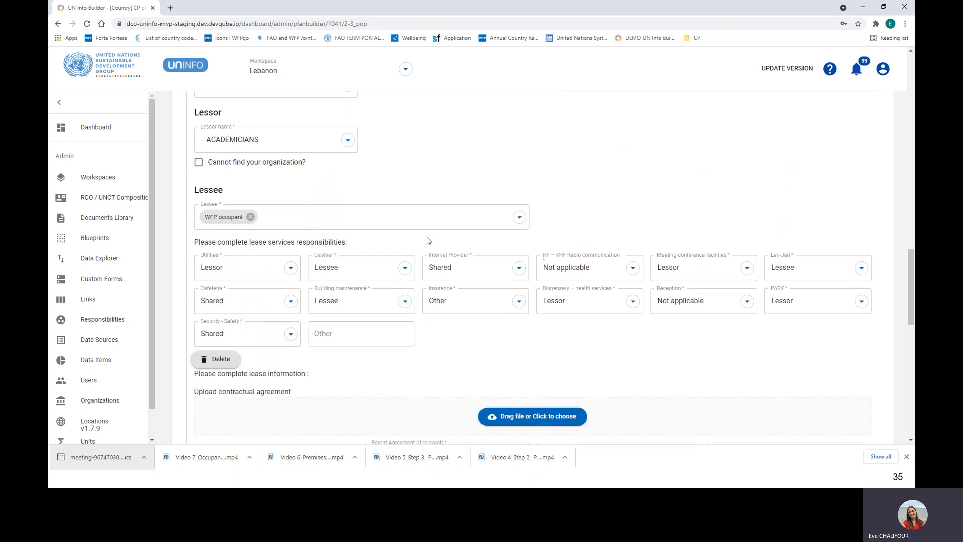
pyautogui.scroll(10, 428, 240)
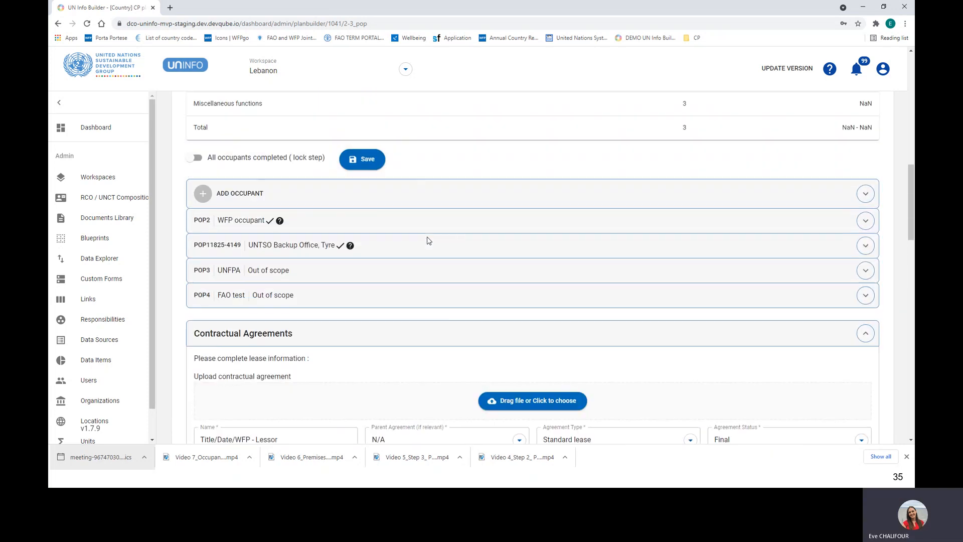